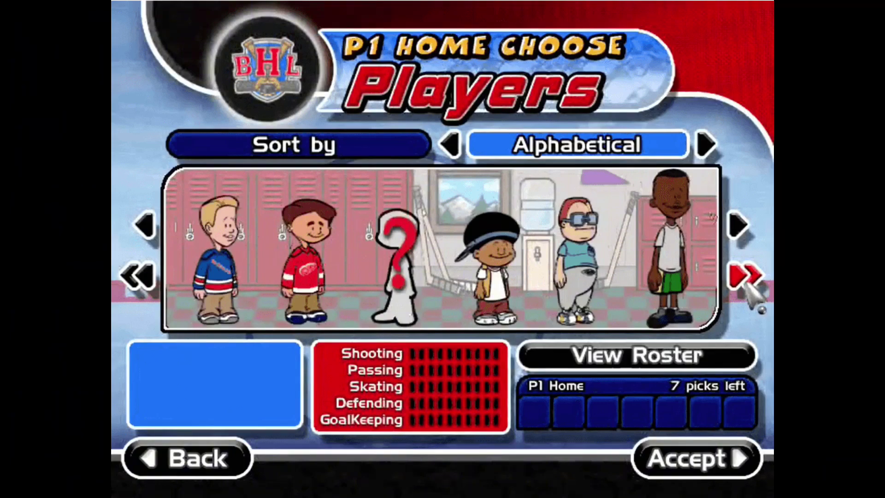
# Step: Quit Backyard Hockey from the Choose Players screen with Alt+F4
pyautogui.hotkey('alt', 'F4')
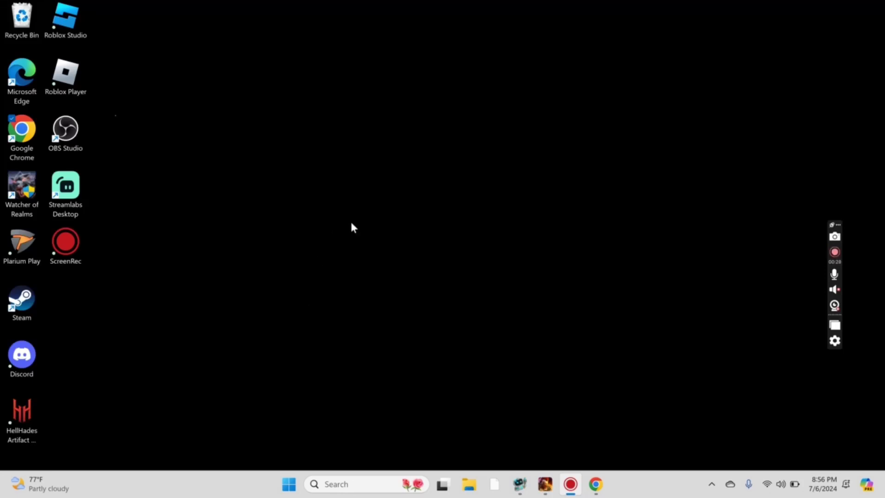
# Step: Bring up Chrome and enter archive.org as the web address
pyautogui.click(594, 490)
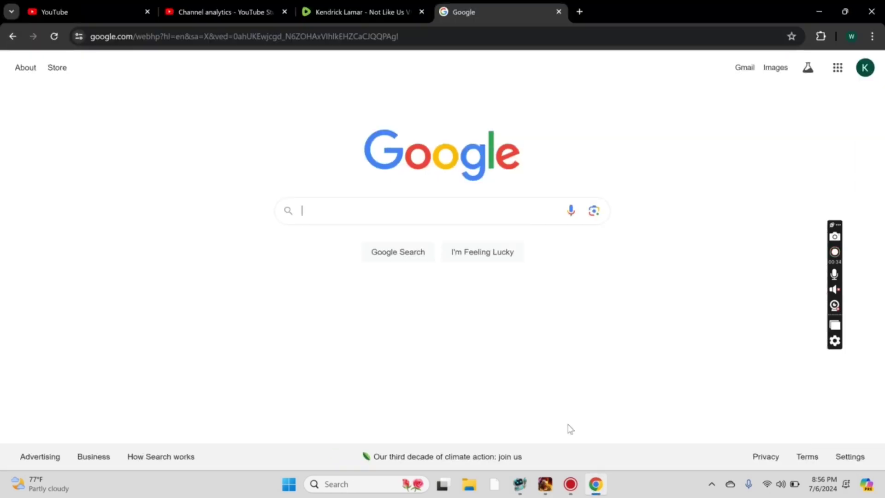
pyautogui.click(339, 37)
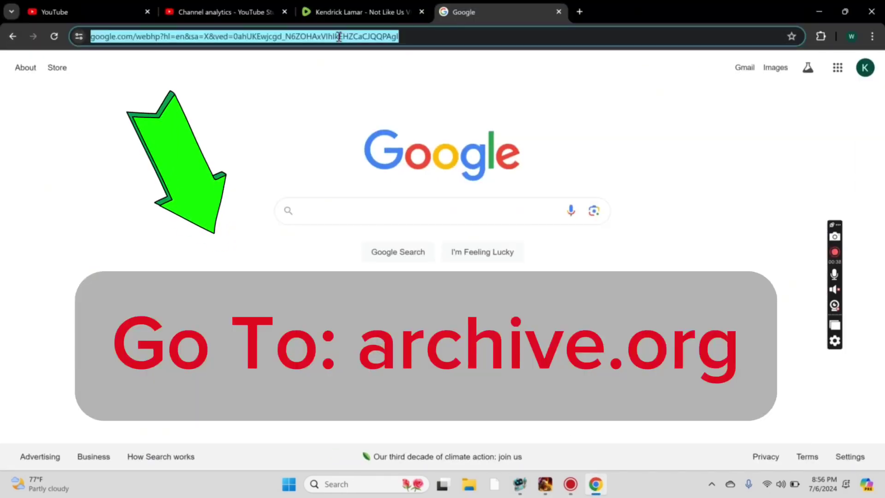
pyautogui.write('ar')
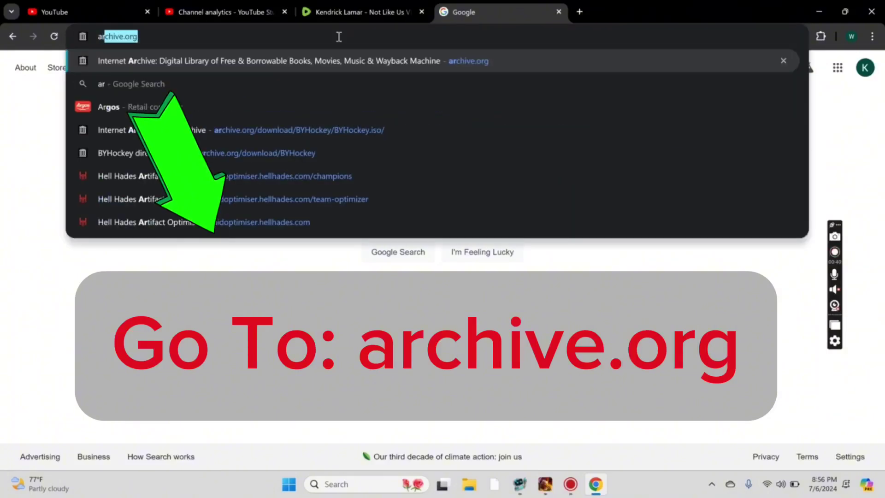
pyautogui.write('chive')
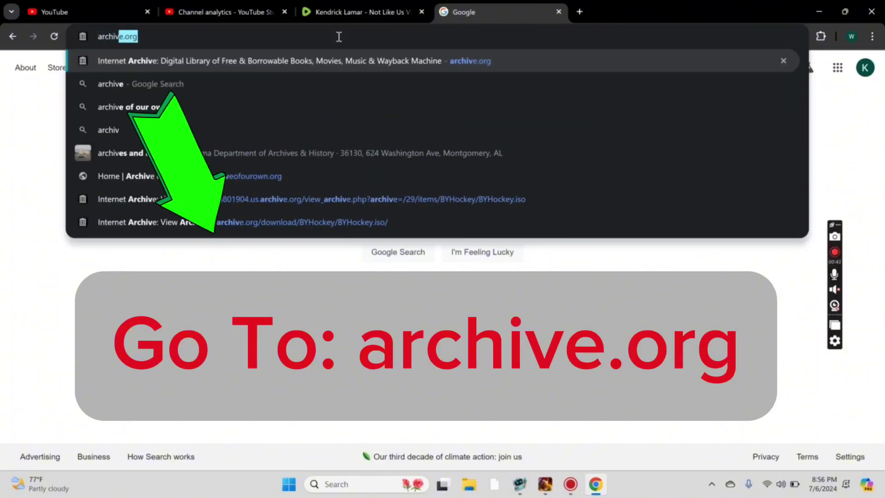
pyautogui.write('.org')
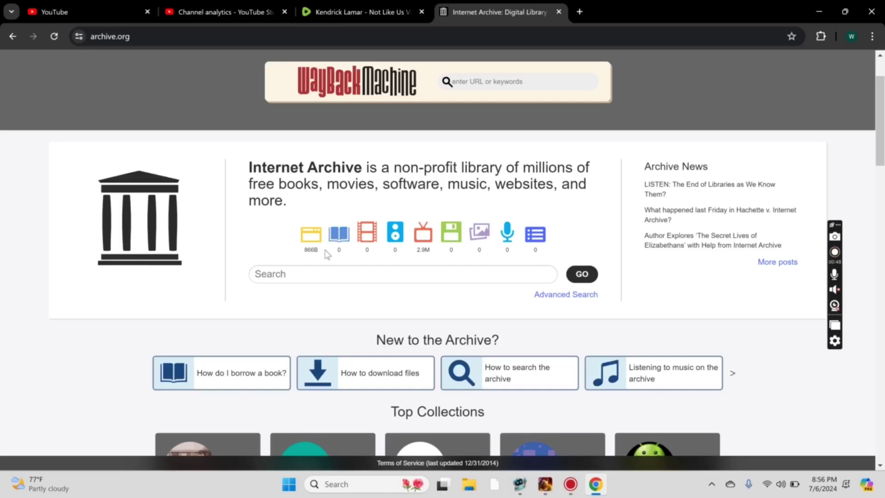
# Step: Search the Internet Archive for 'backyard hockey' and scroll through the 79 results
pyautogui.click(301, 279)
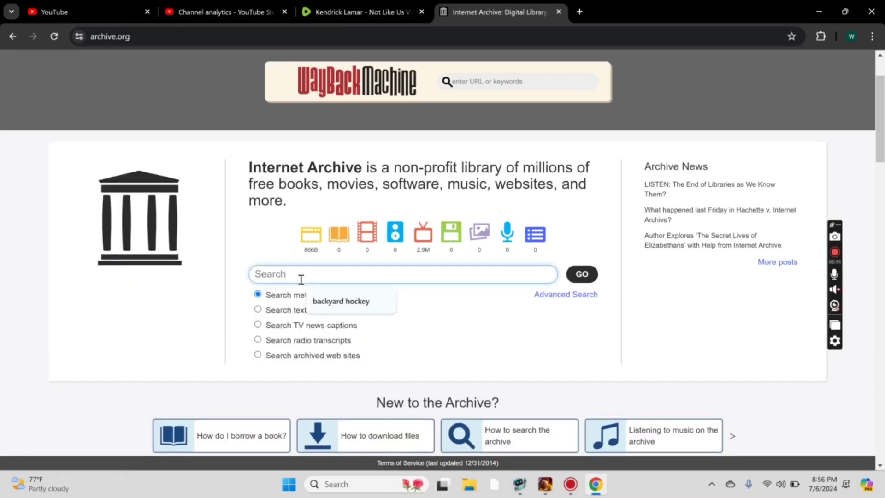
pyautogui.write('back')
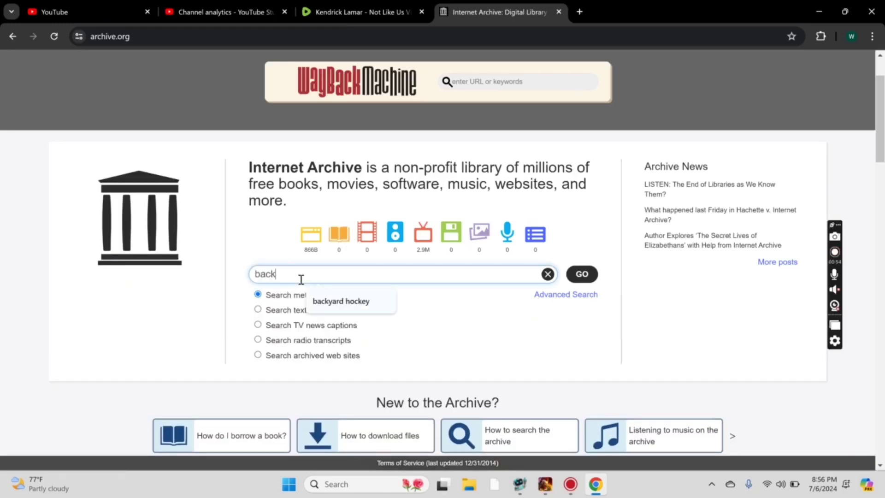
pyautogui.write('yard hockey')
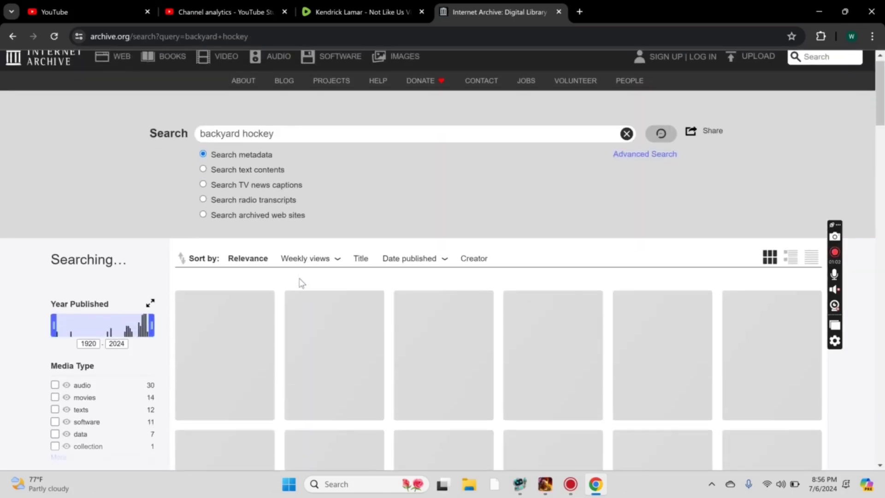
pyautogui.scroll(-3, 292, 289)
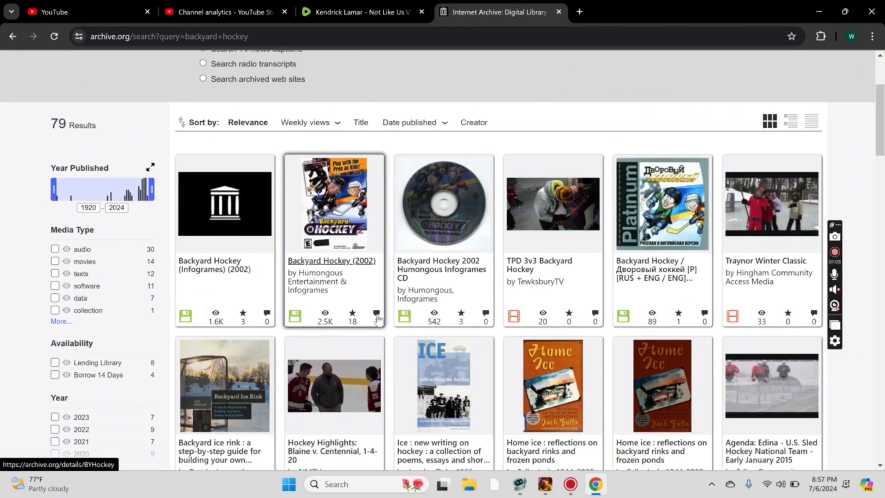
# Step: Download BYHockey.iso (563 MB) from the Backyard Hockey (2002) item page, then minimize Chrome
pyautogui.click(321, 264)
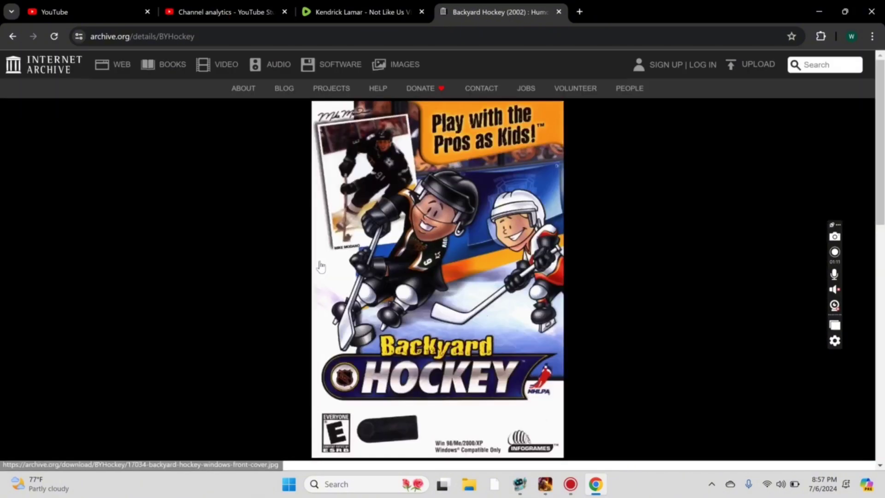
pyautogui.scroll(-1, 409, 300)
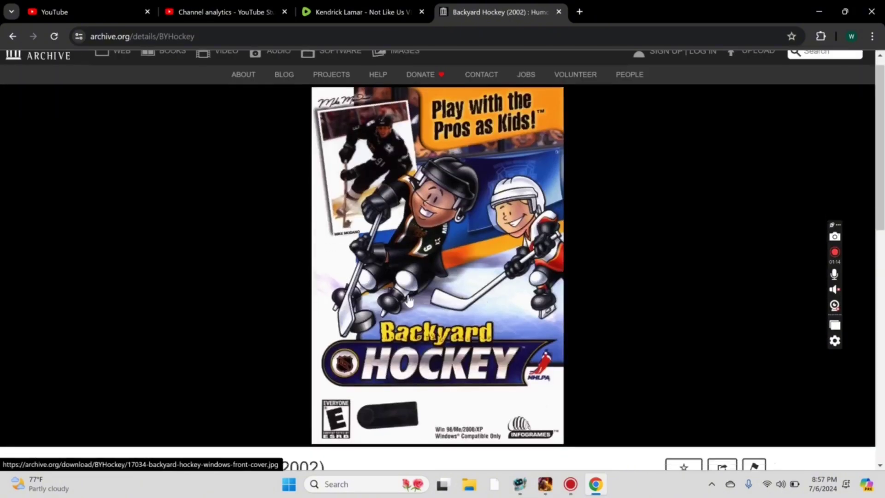
pyautogui.scroll(-2, 409, 300)
pyautogui.scroll(-3, 409, 300)
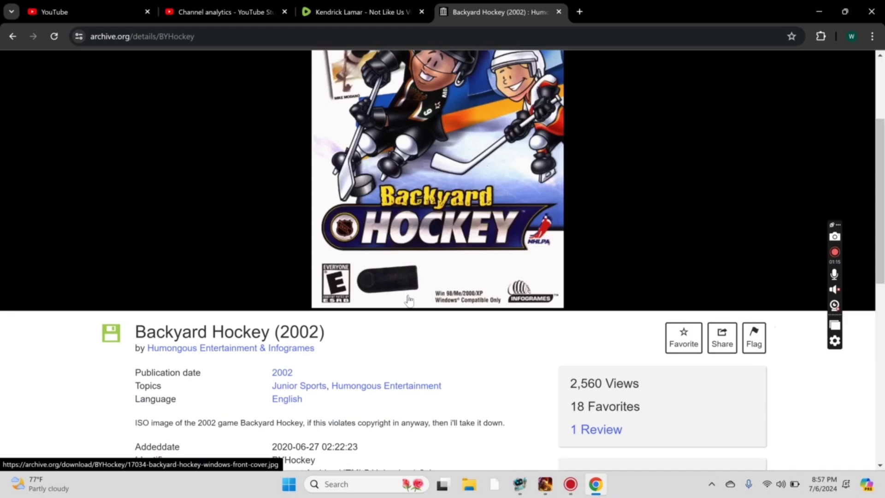
pyautogui.scroll(-2, 409, 300)
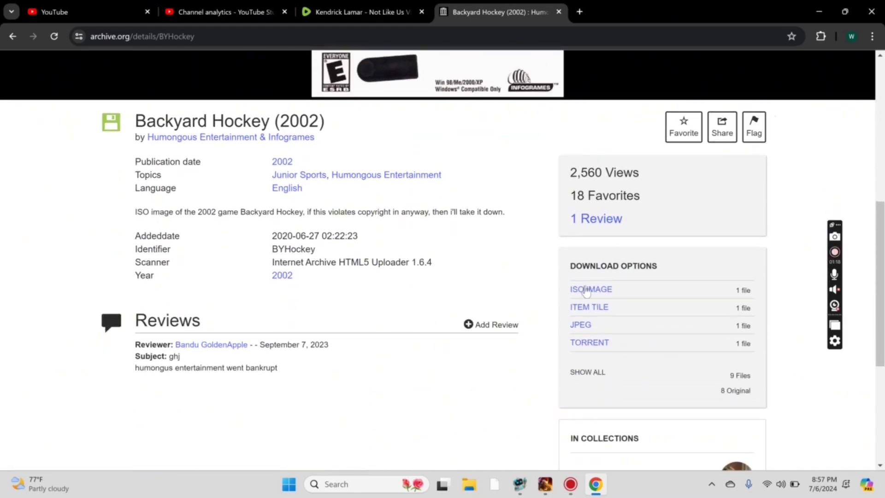
pyautogui.moveTo(591, 296)
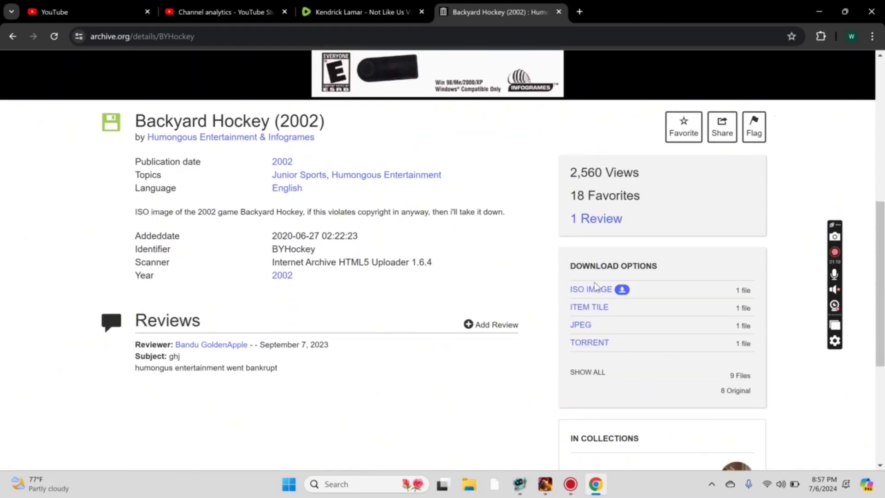
pyautogui.click(624, 291)
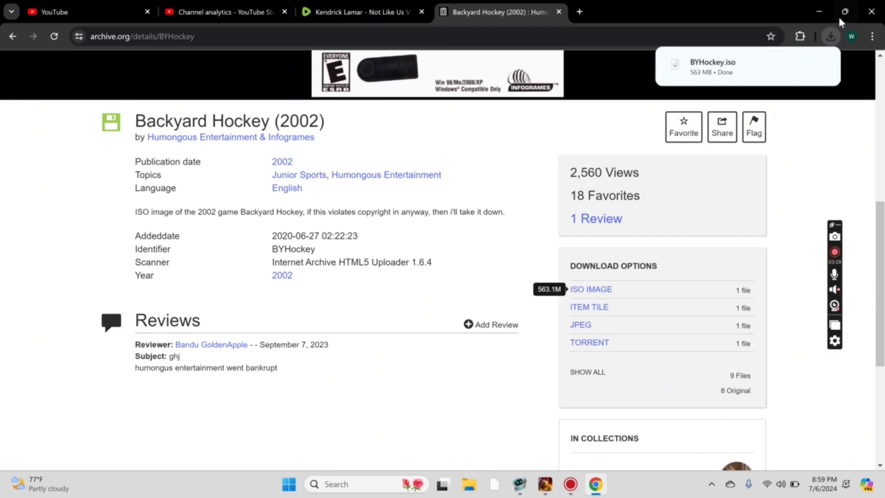
pyautogui.click(822, 13)
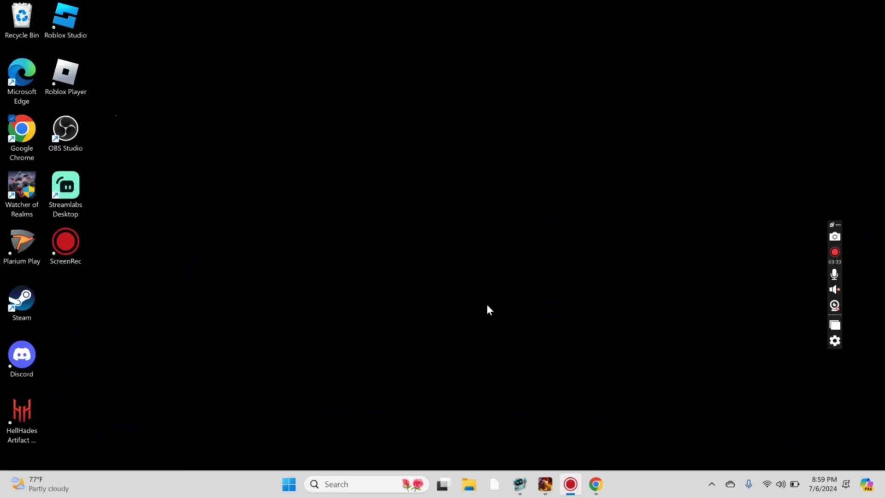
# Step: Mount BYHockey.iso from the Downloads folder, confirming the security warning
pyautogui.click(468, 488)
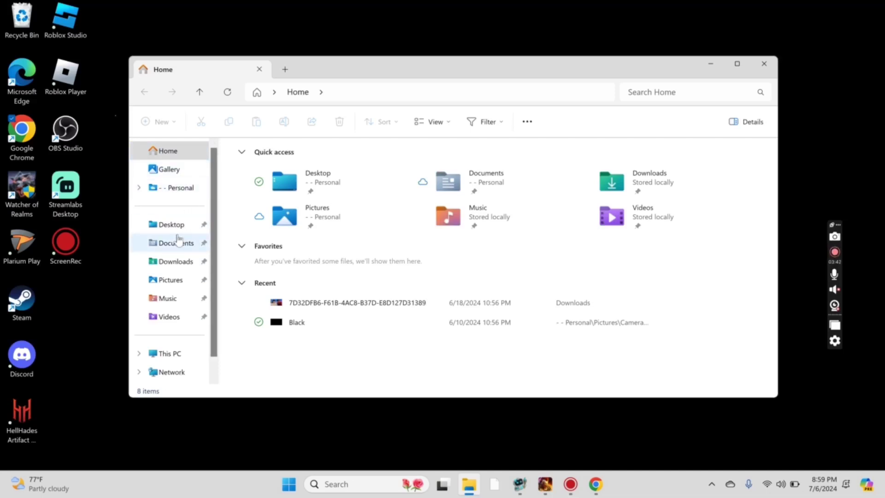
pyautogui.click(173, 263)
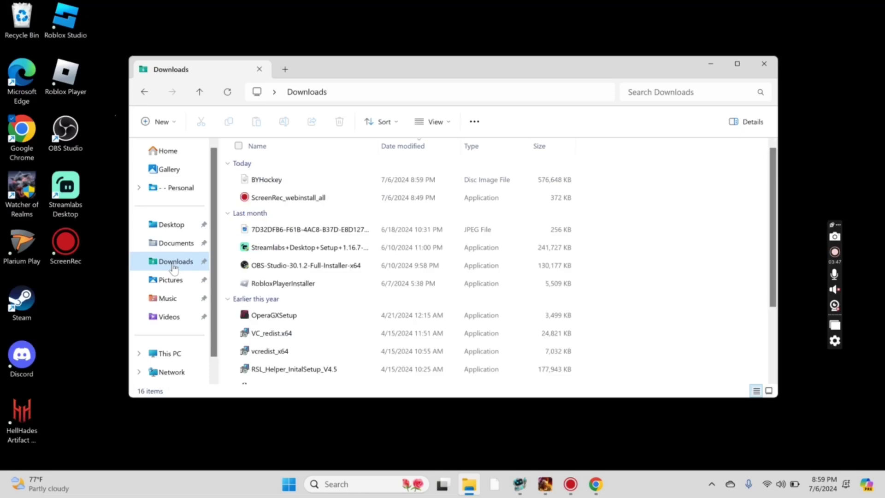
pyautogui.doubleClick(273, 182)
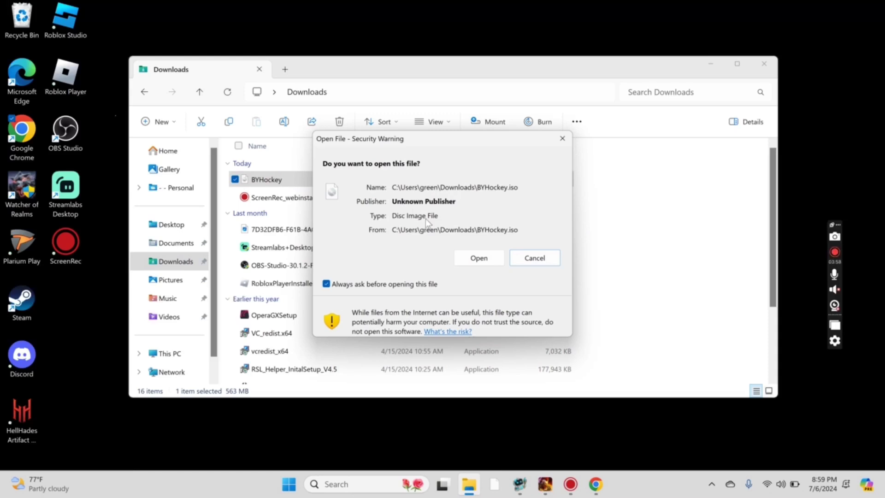
pyautogui.click(468, 260)
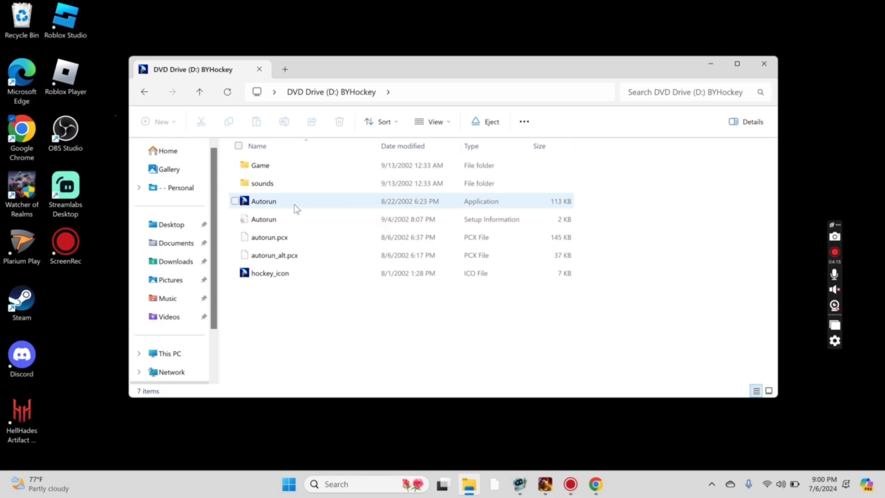
# Step: Launch Autorun.exe from the BYHockey disc, letting it run past the SmartScreen warning
pyautogui.doubleClick(283, 203)
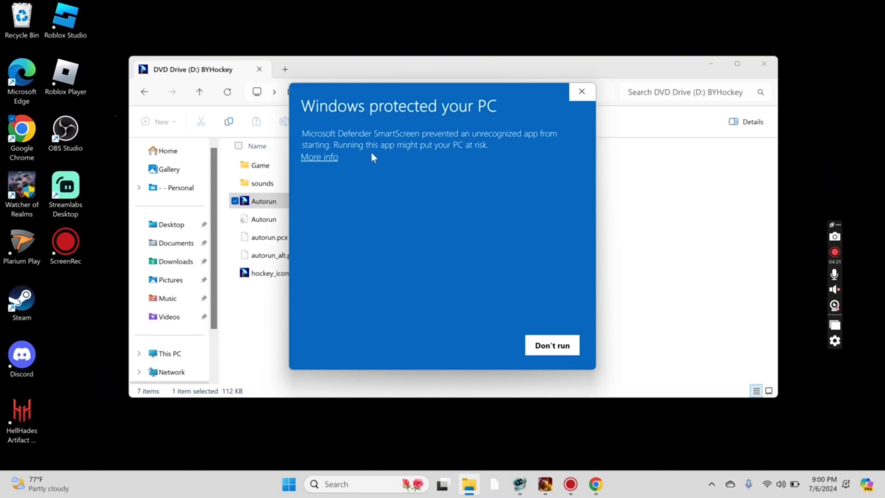
pyautogui.click(323, 159)
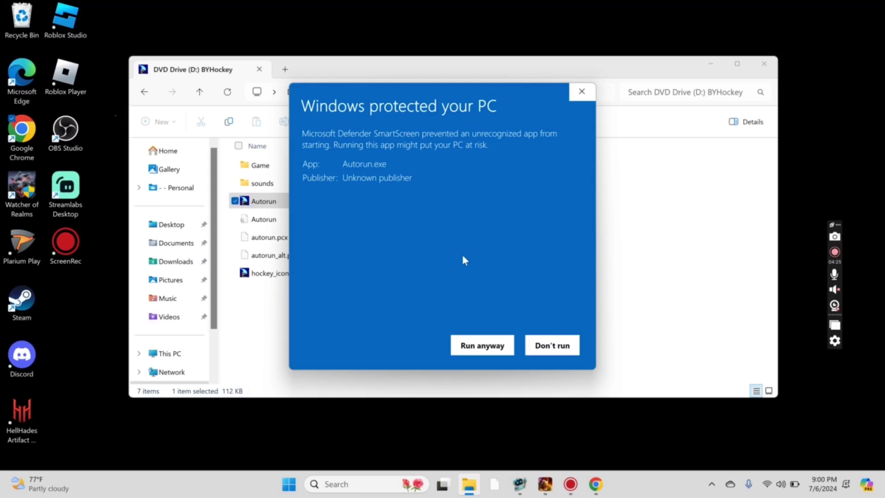
pyautogui.click(479, 349)
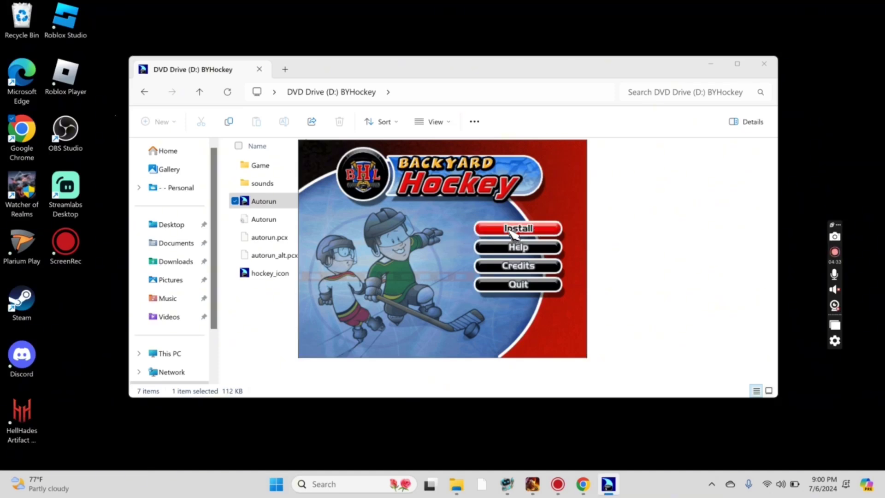
# Step: Choose Install in the Backyard Hockey launcher and clear the disc folder selection
pyautogui.click(510, 230)
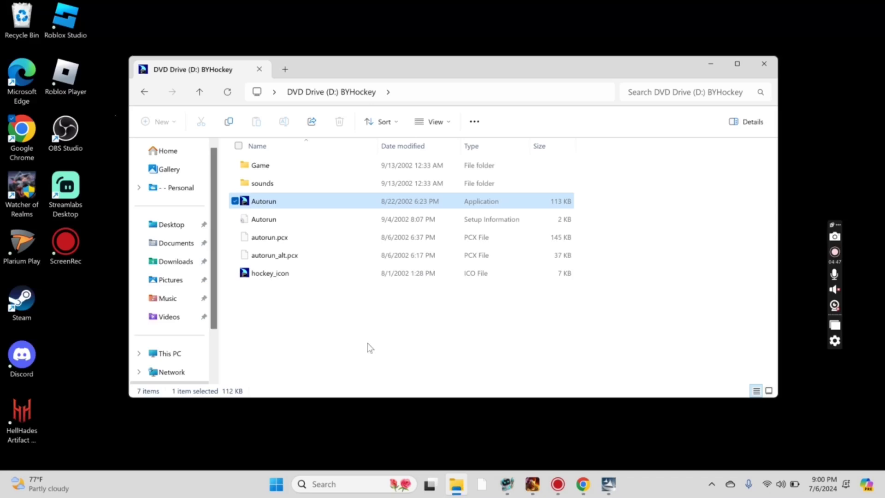
pyautogui.click(367, 342)
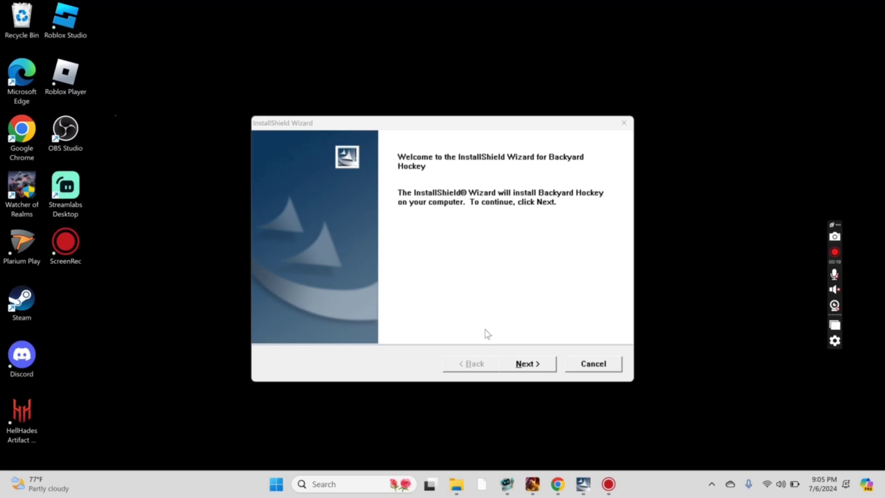
# Step: Accept the Backyard Hockey license agreement in the InstallShield Wizard
pyautogui.click(517, 367)
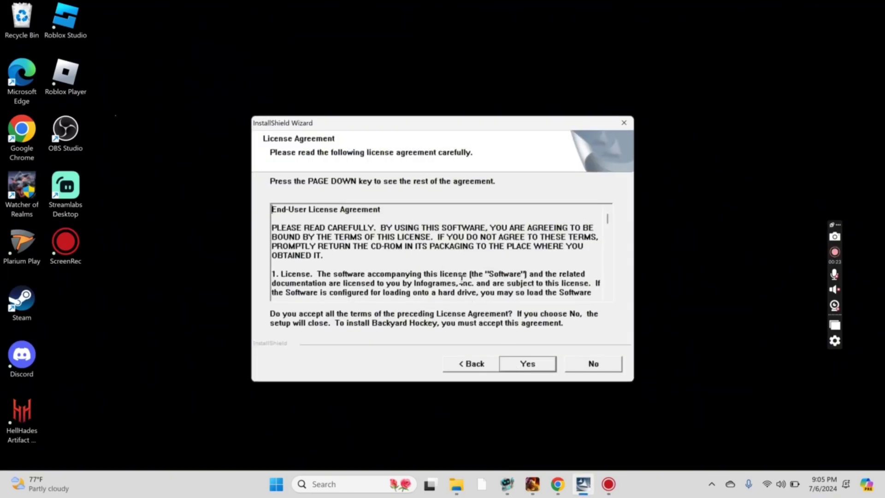
pyautogui.scroll(-5, 472, 282)
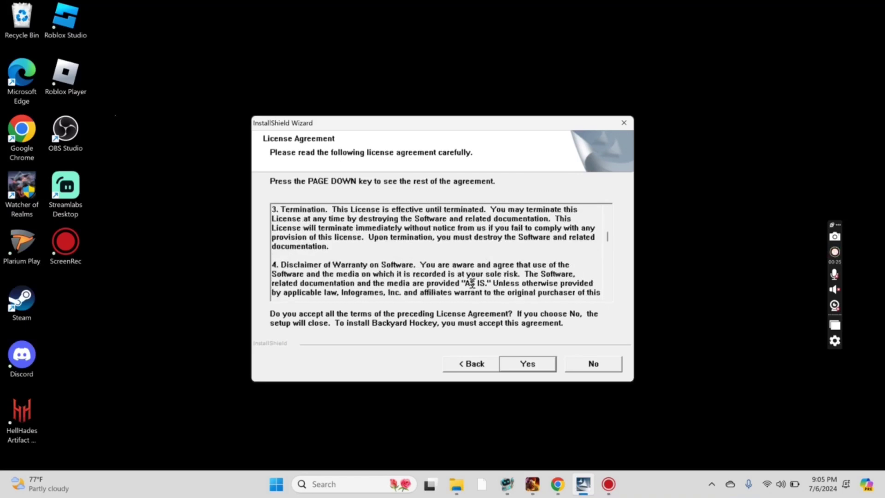
pyautogui.click(523, 357)
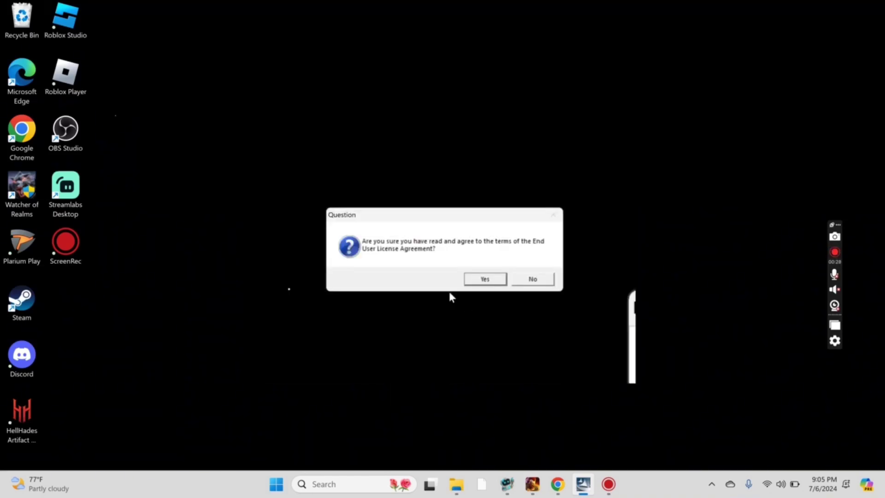
pyautogui.click(481, 280)
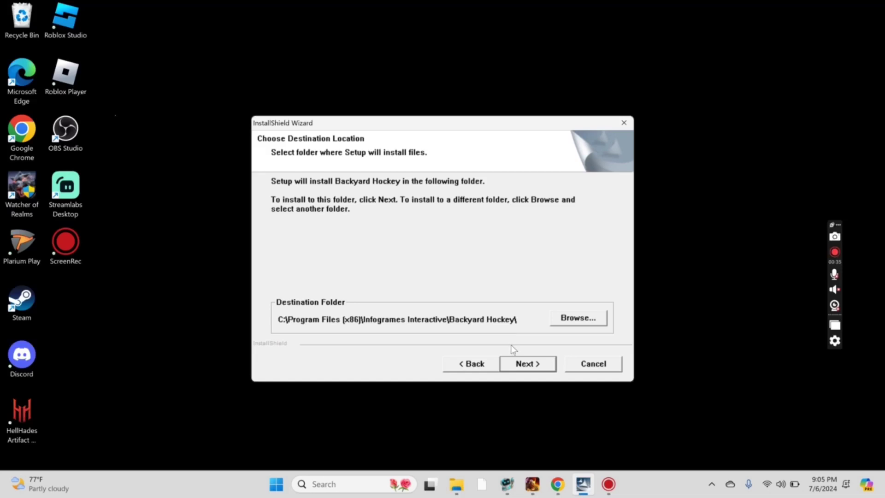
# Step: Keep the default folder, DirectX update and Typical setup, and start copying files
pyautogui.click(527, 364)
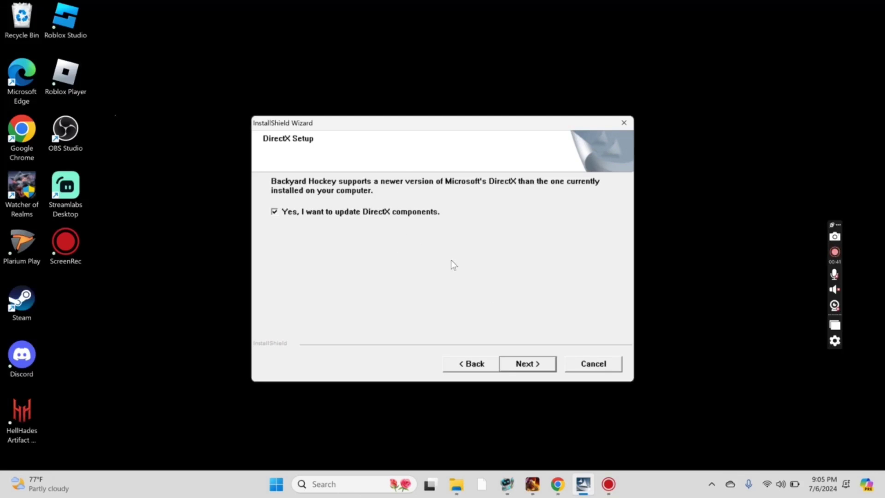
pyautogui.click(516, 369)
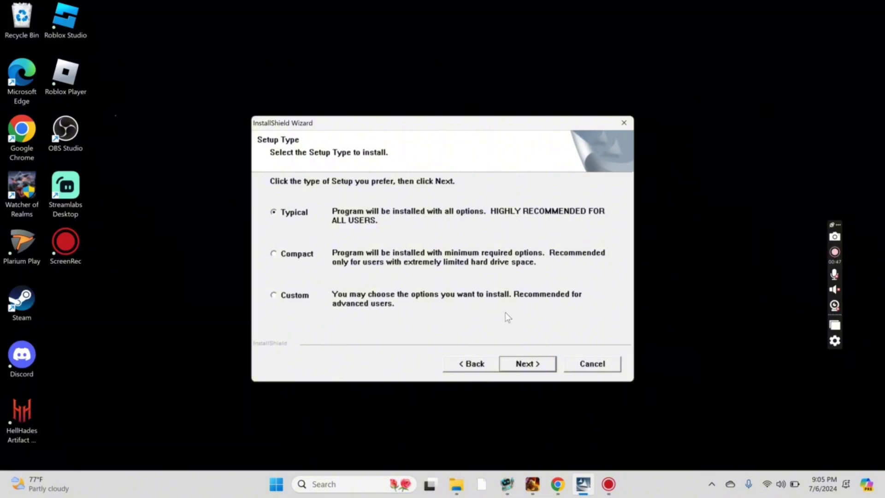
pyautogui.click(520, 364)
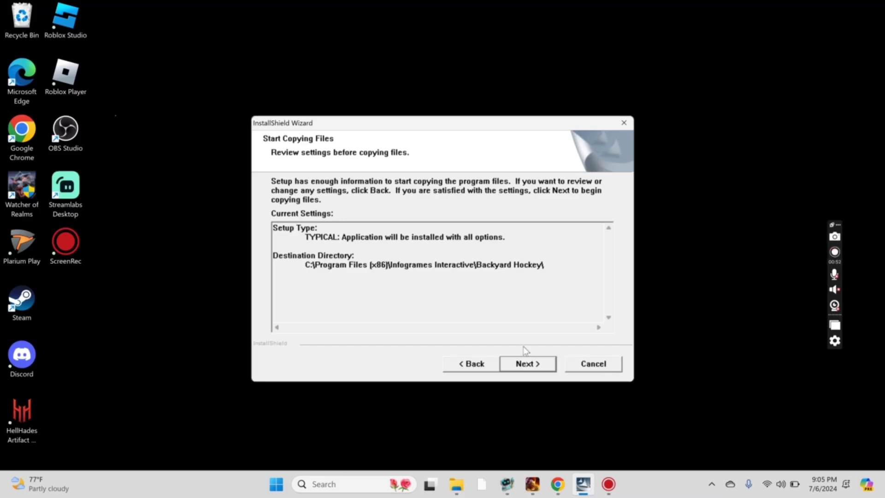
pyautogui.click(529, 362)
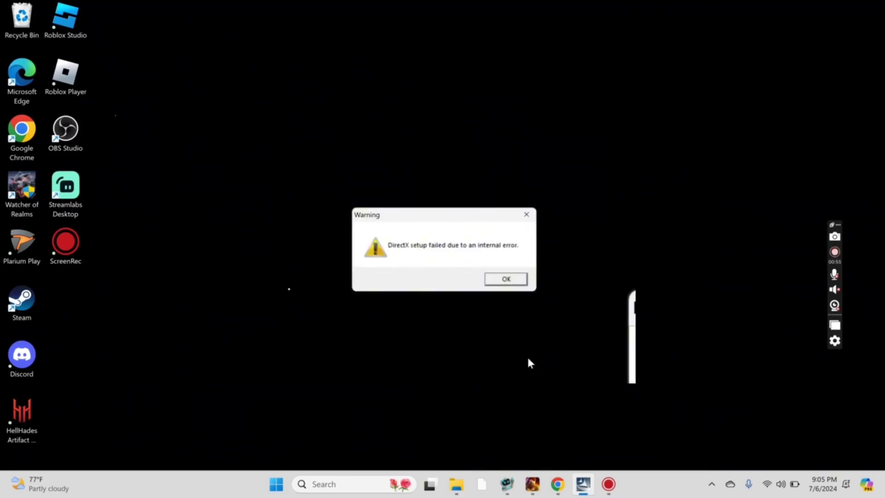
# Step: Dismiss the DirectX error and finish setup with View Readme and Play Backyard Hockey checked
pyautogui.click(507, 279)
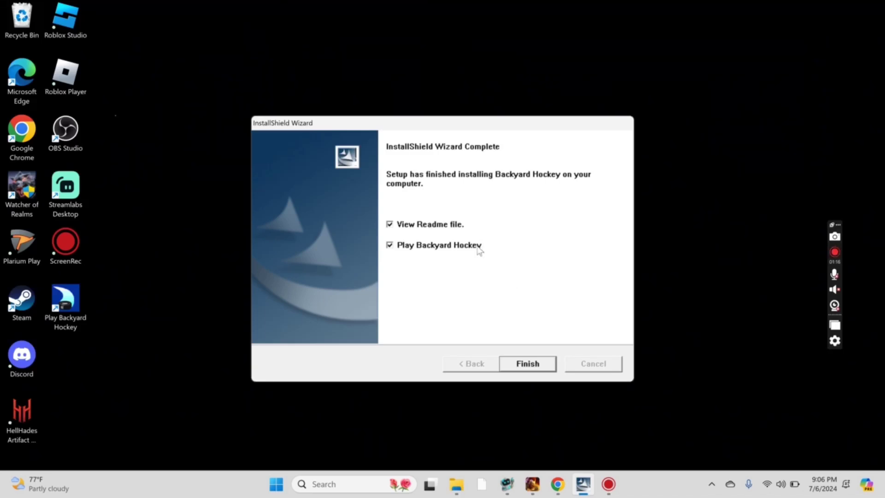
pyautogui.click(527, 363)
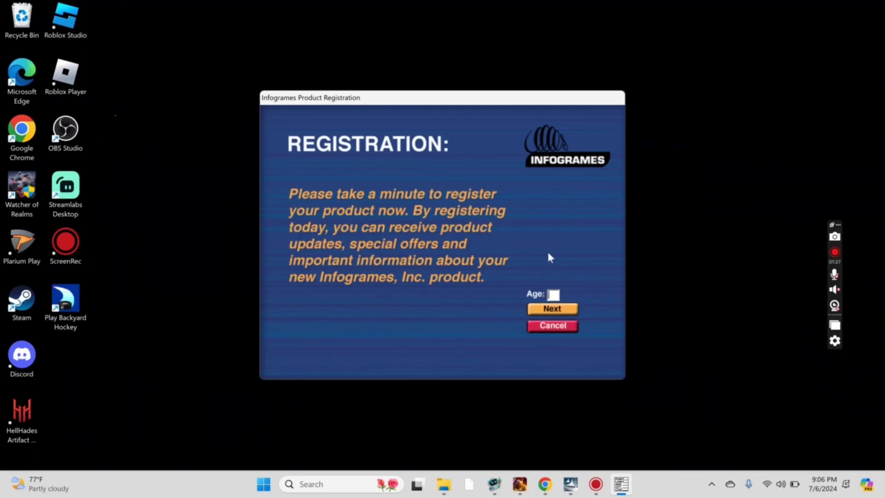
# Step: Enter age 18 in the registration form, then cancel and choose Never Register
pyautogui.write('18')
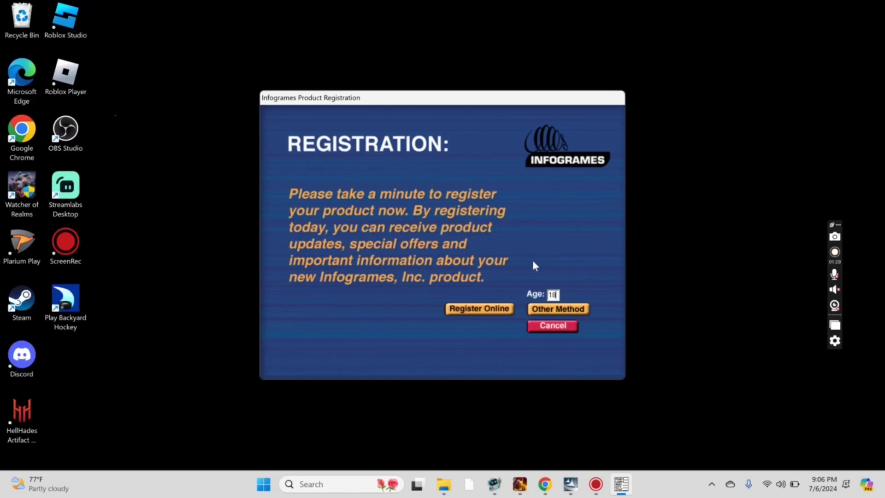
pyautogui.click(536, 330)
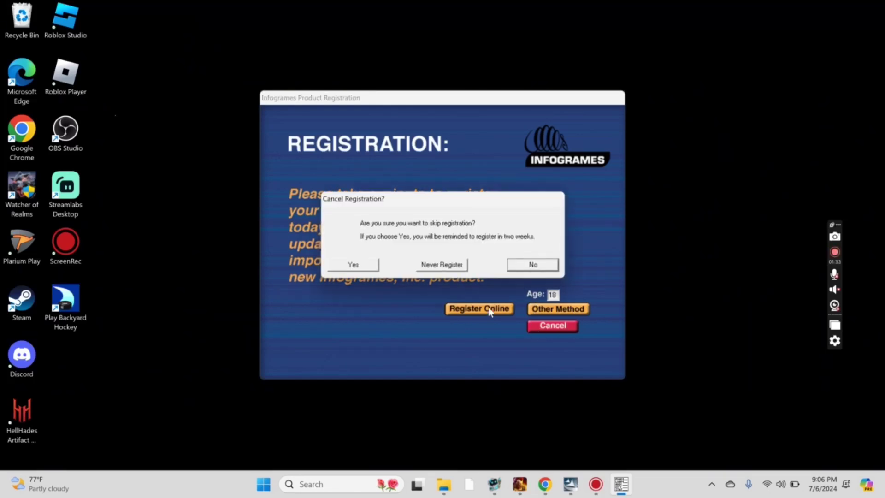
pyautogui.click(433, 269)
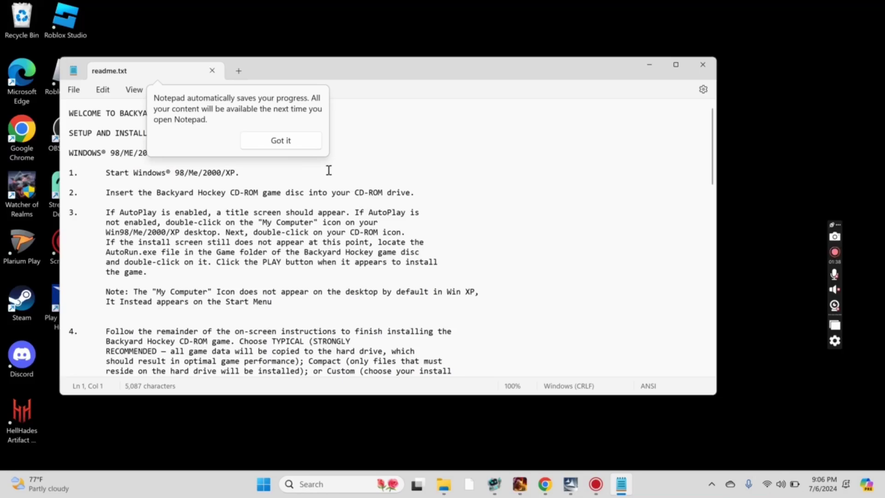
# Step: Dismiss the autosave tip and close the Backyard Hockey readme in Notepad
pyautogui.click(299, 142)
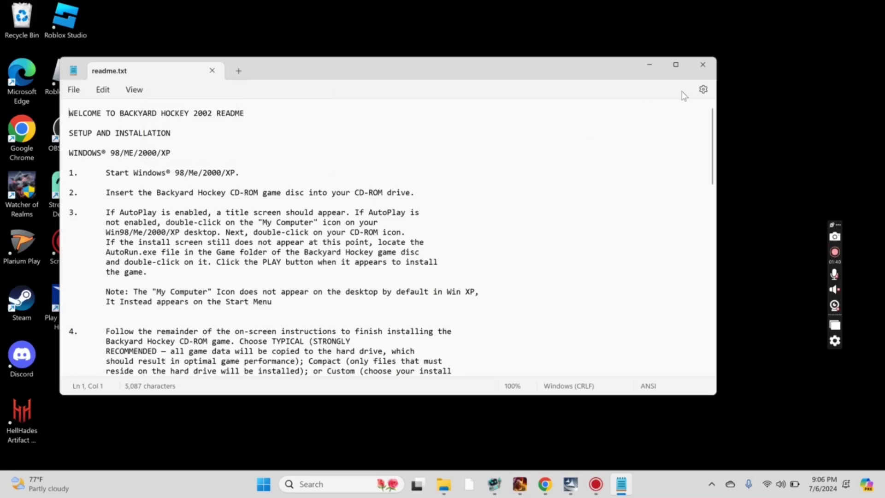
pyautogui.click(701, 68)
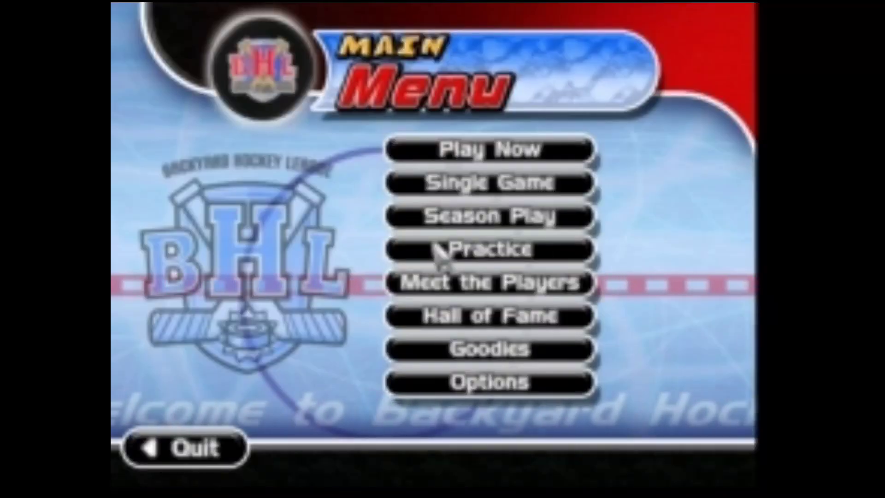
# Step: Play a quick Slushballs vs Rangers match, pausing with Slushballs ahead 1–0 at 2:53
pyautogui.click(512, 147)
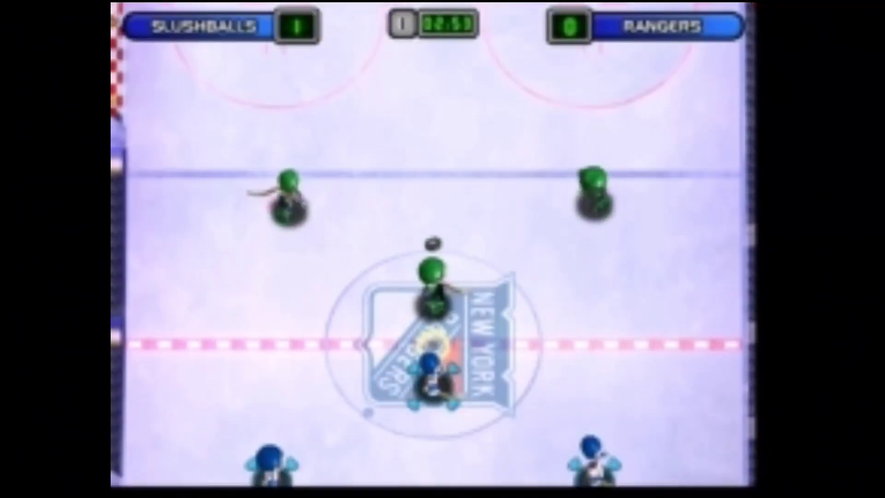
pyautogui.press('Escape')
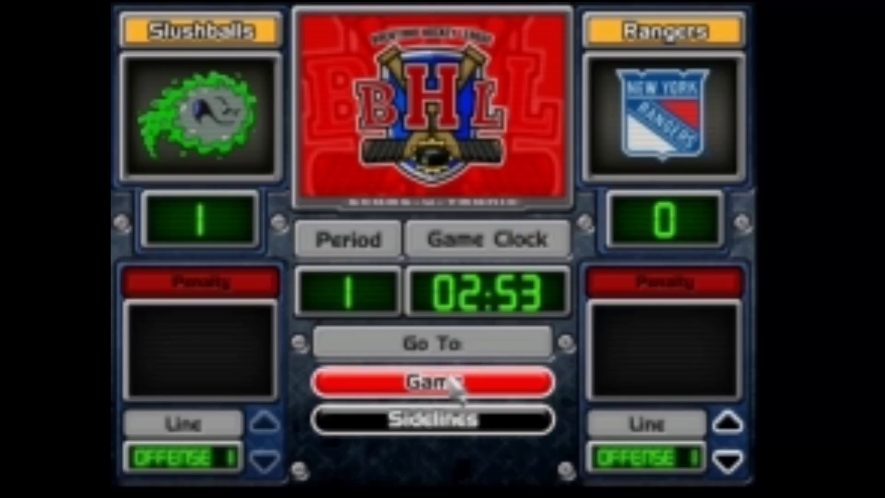